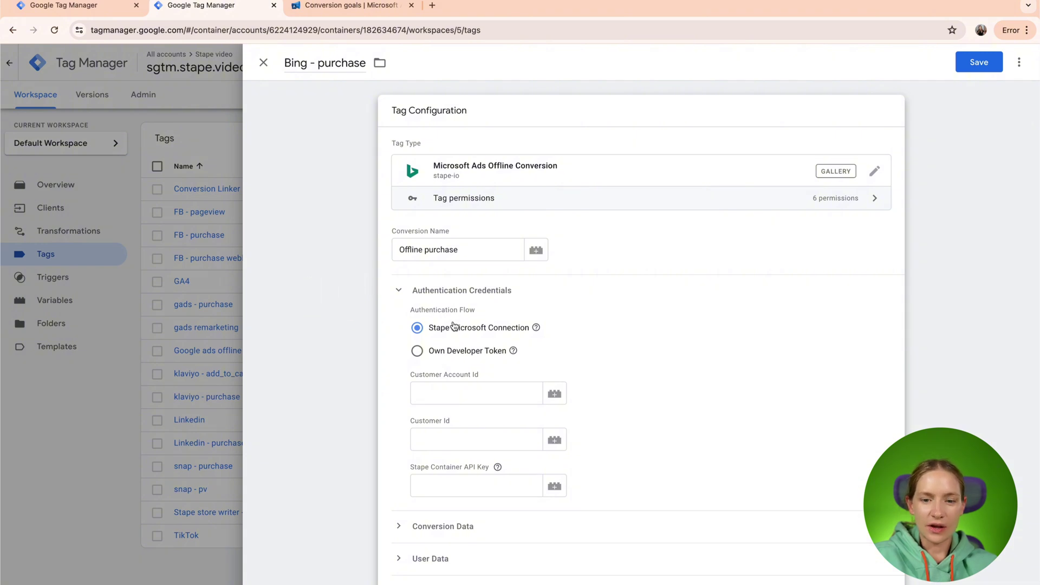
Step: Copy the container API key from the sgtm.stape.video settings in Stape into the Bing - purchase tag's Stape Container API Key in Tag Manager
{"action": "key", "text": "ctrl+Left"}
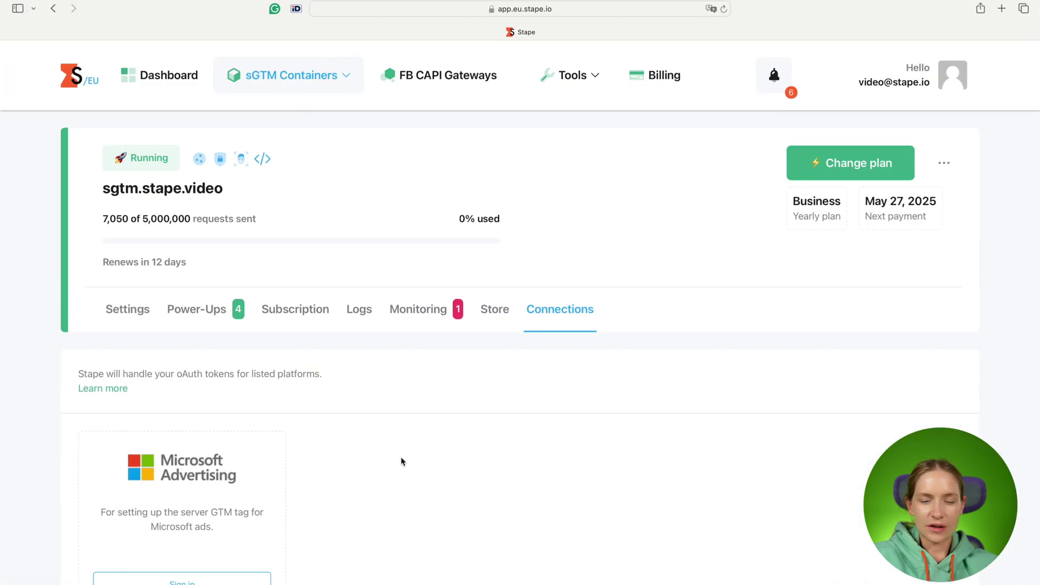
{"action": "key", "text": "ctrl+Right"}
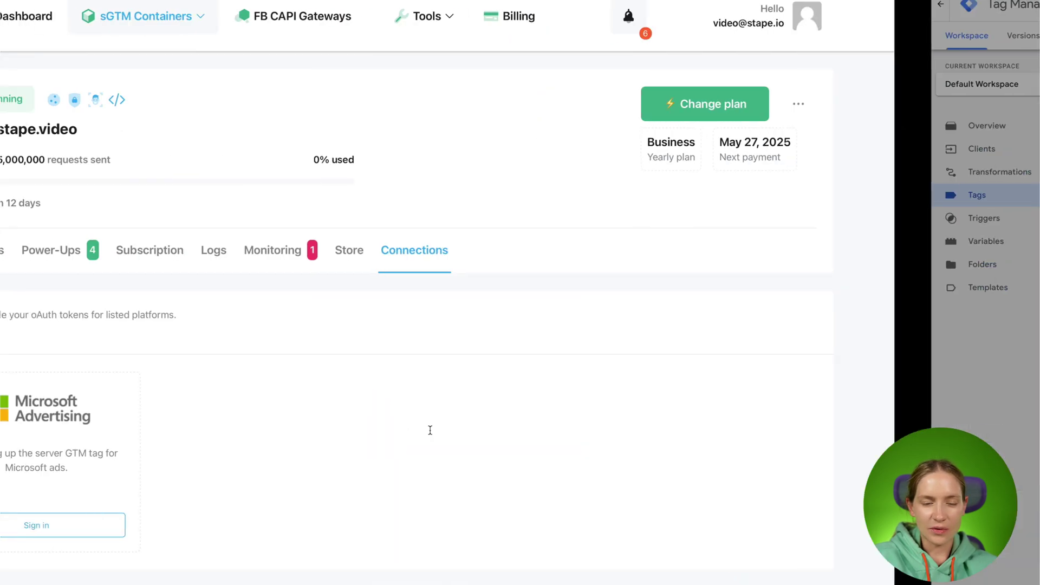
{"action": "left_click", "coordinate": [80, 266]}
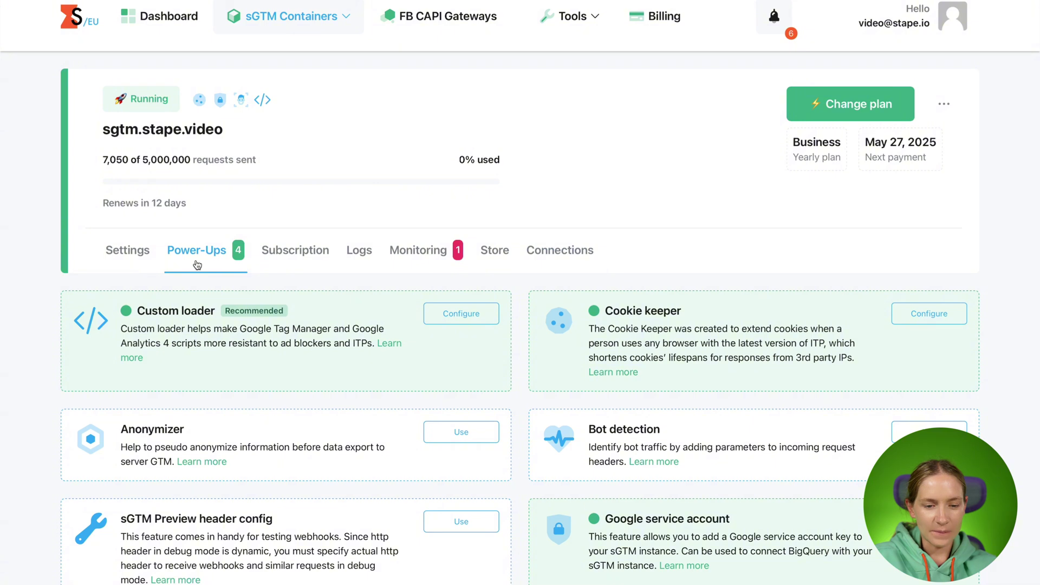
{"action": "left_click", "coordinate": [126, 246]}
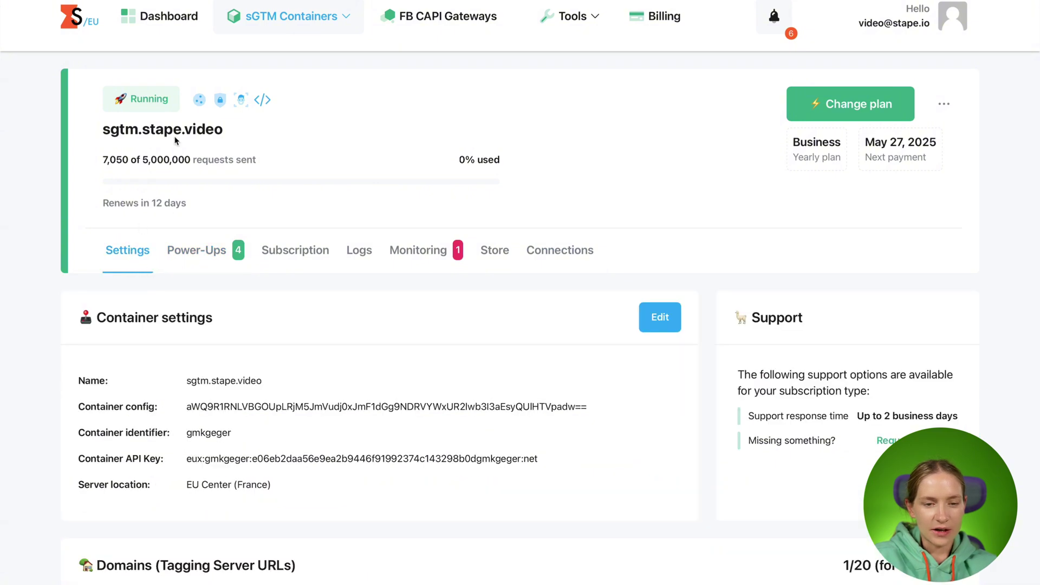
{"action": "left_click", "coordinate": [241, 434]}
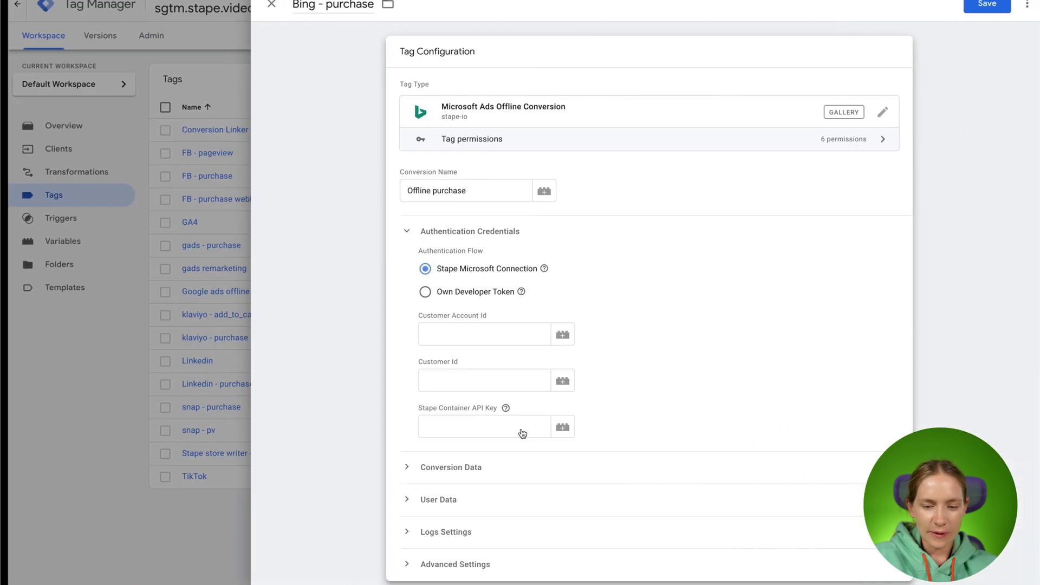
{"action": "left_click", "coordinate": [495, 428]}
{"action": "key", "text": "ctrl+v"}
{"action": "left_click", "coordinate": [684, 419]}
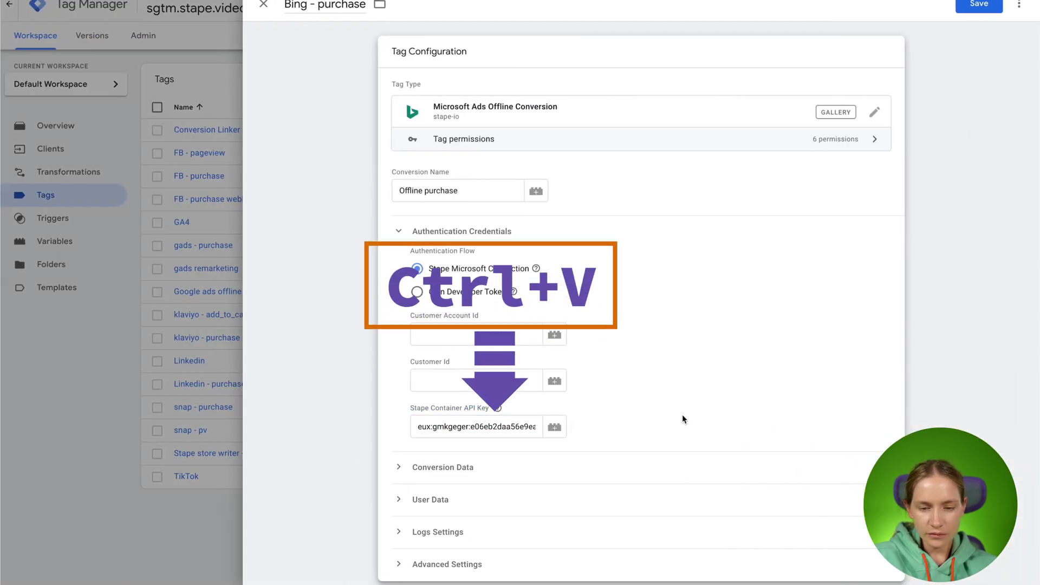
Step: Set the Conversion Value in the tag's Conversion Data to the variable {{ed - item price}}
{"action": "scroll", "coordinate": [623, 423], "scroll_direction": "down", "scroll_amount": 1}
{"action": "left_click", "coordinate": [454, 422]}
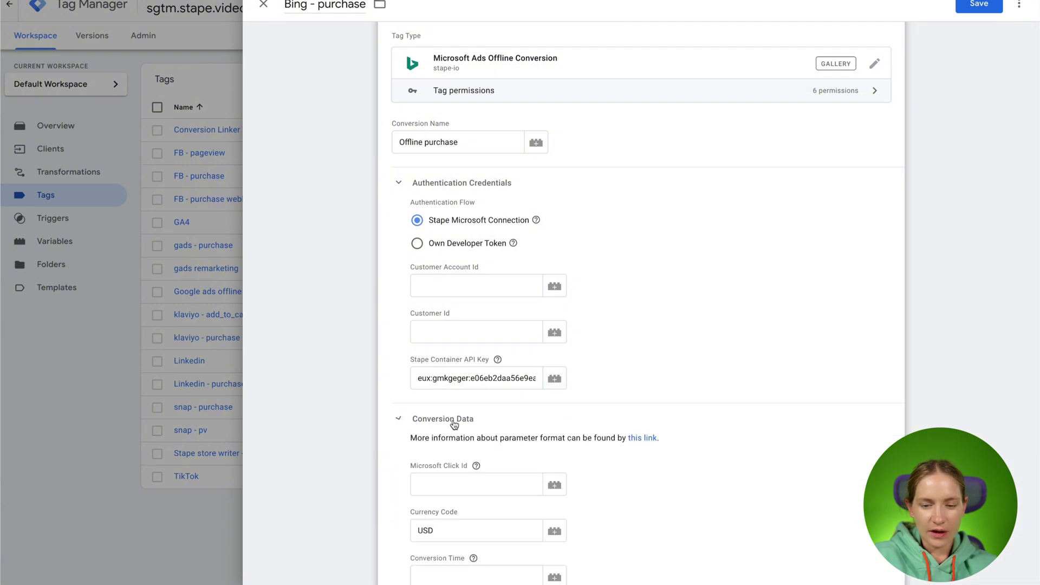
{"action": "scroll", "coordinate": [454, 424], "scroll_direction": "down", "scroll_amount": 4}
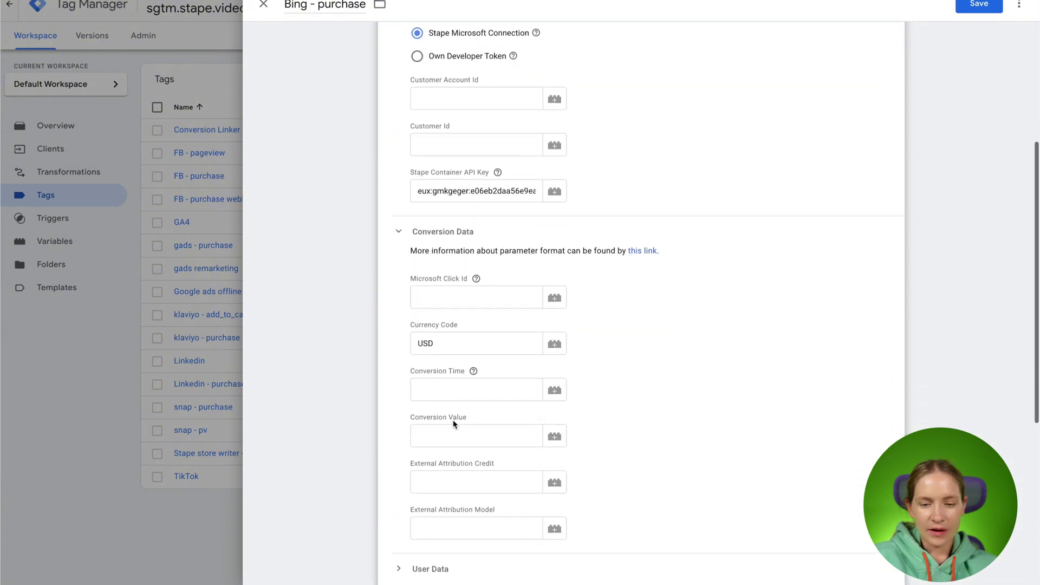
{"action": "scroll", "coordinate": [454, 424], "scroll_direction": "down", "scroll_amount": 1}
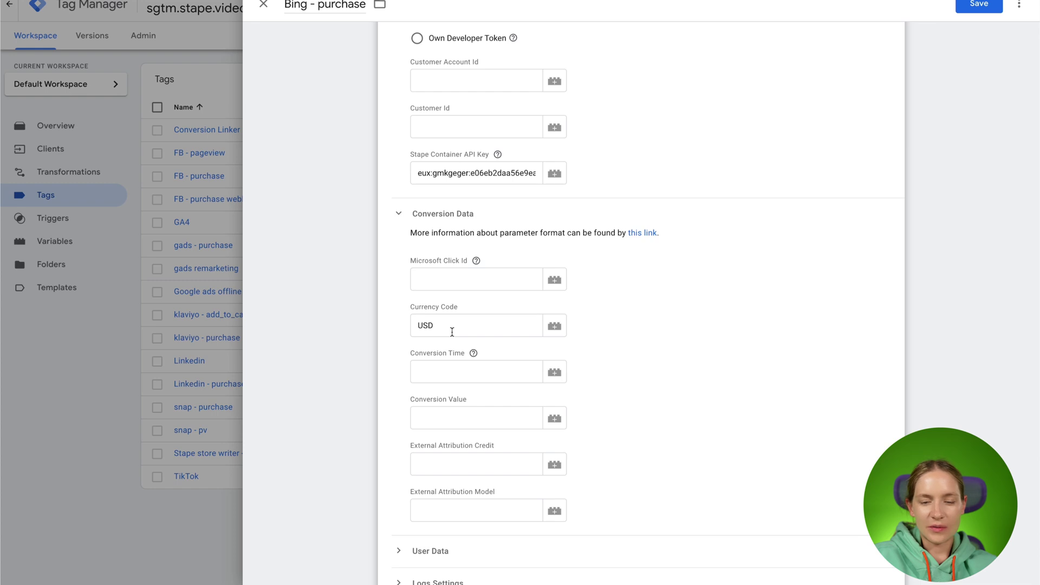
{"action": "left_click", "coordinate": [454, 415]}
{"action": "type", "text": "{{ed"}
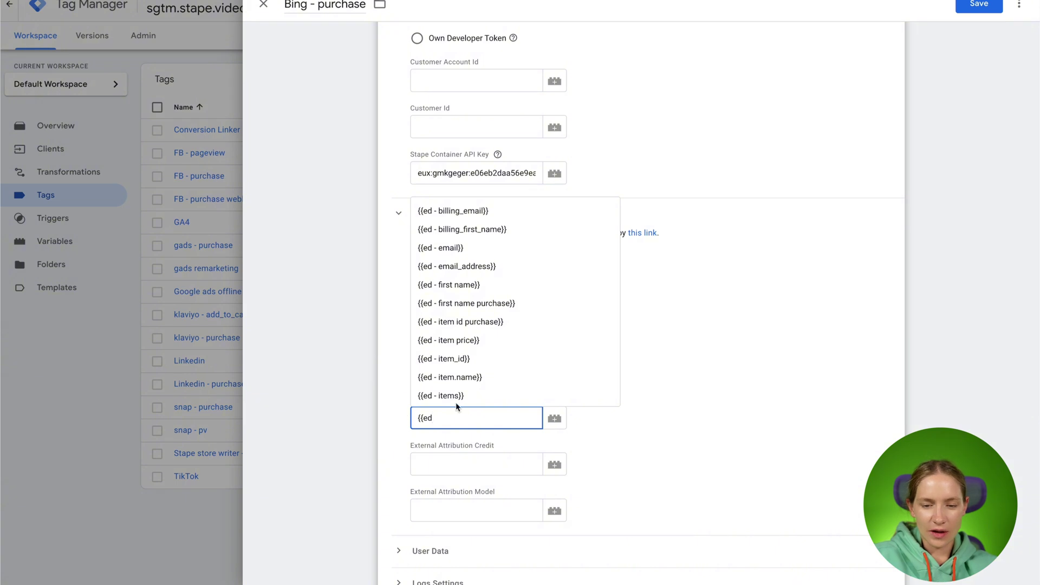
{"action": "left_click", "coordinate": [471, 341]}
Step: Set the Email in the tag's User Data to the variable {{ed - billing_email}}
{"action": "scroll", "coordinate": [664, 422], "scroll_direction": "down", "scroll_amount": 4}
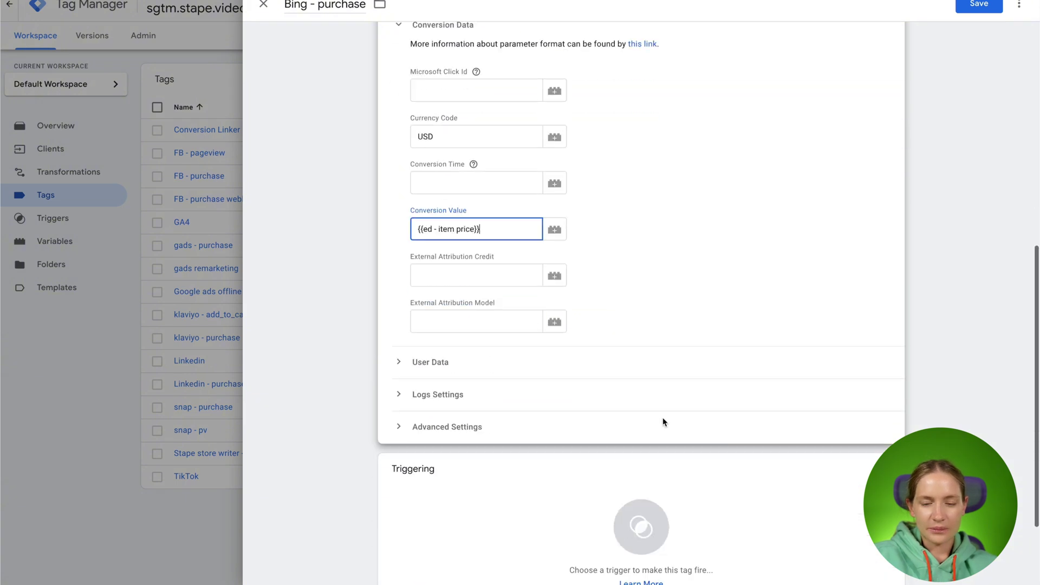
{"action": "left_click", "coordinate": [462, 346]}
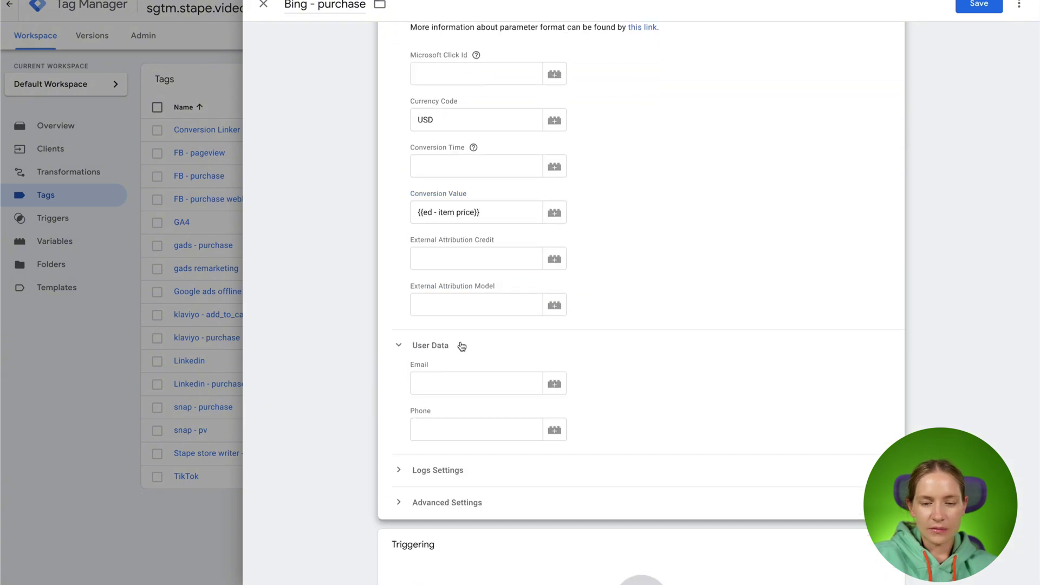
{"action": "left_click", "coordinate": [448, 381]}
{"action": "type", "text": "{{e"}
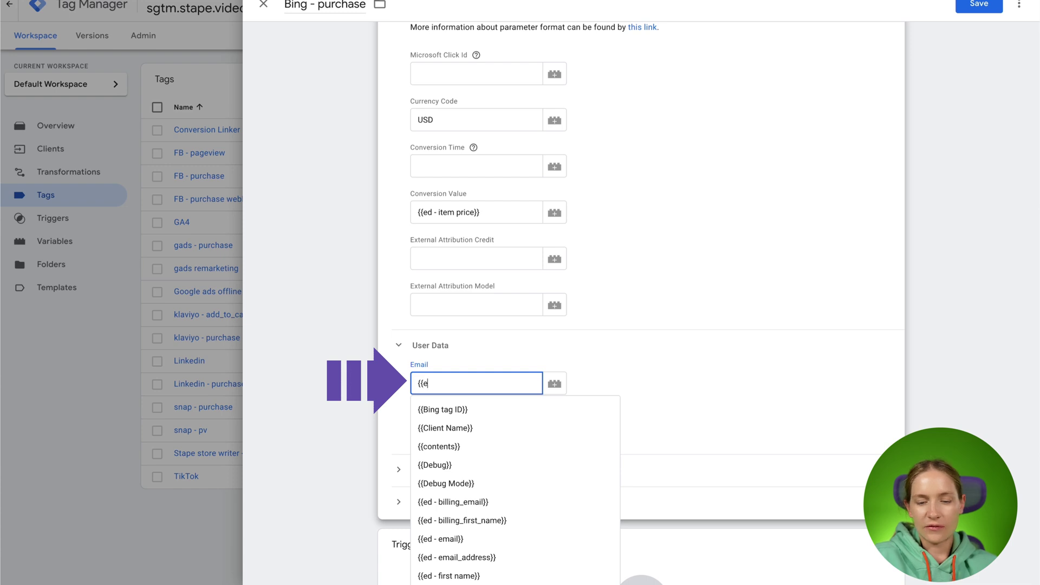
{"action": "type", "text": "d"}
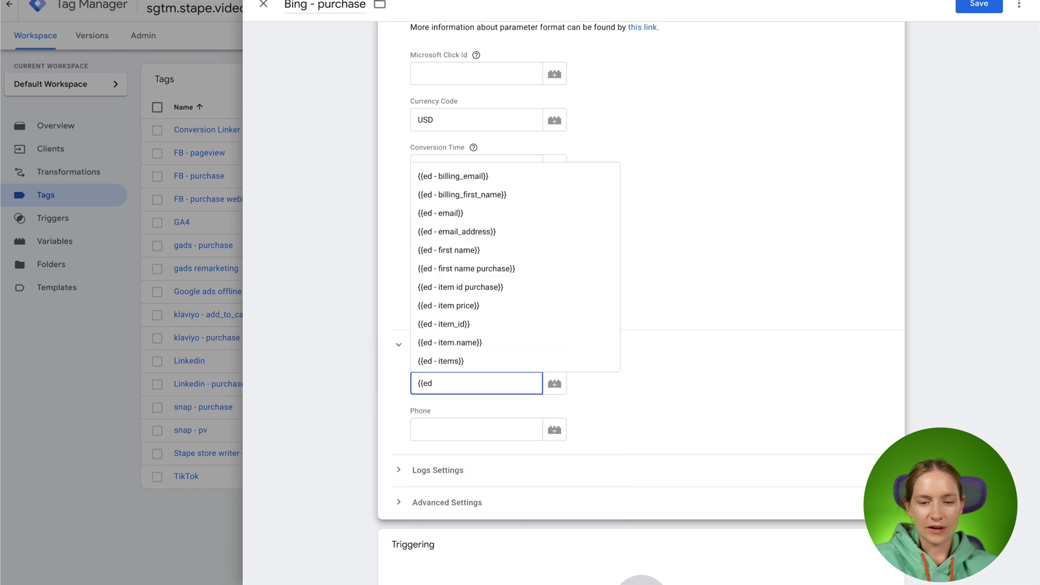
{"action": "left_click", "coordinate": [469, 175]}
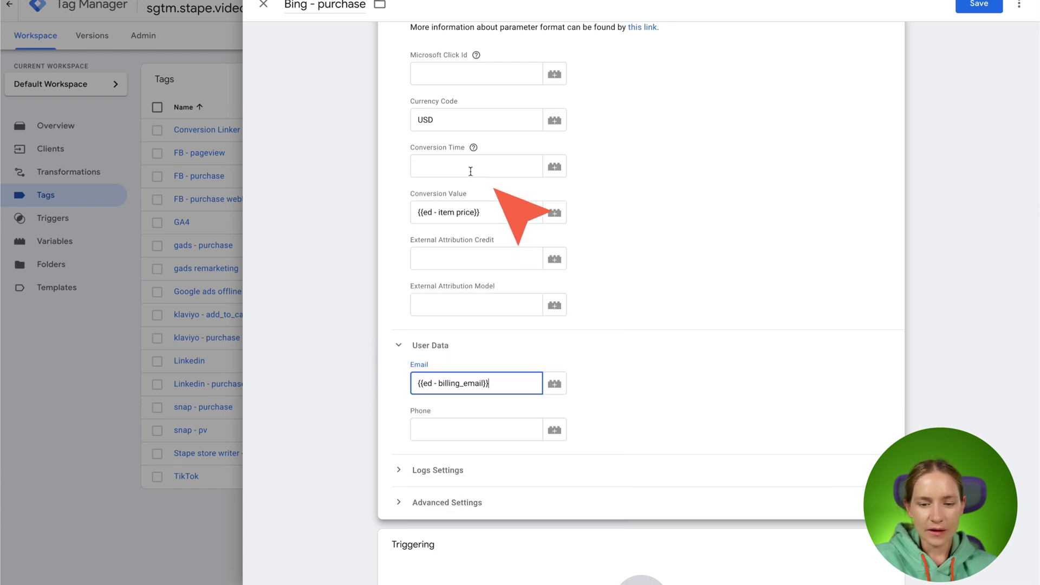
Step: Set the Phone in the tag's User Data to the variable {{ed - phone number}}
{"action": "left_click", "coordinate": [467, 427]}
{"action": "type", "text": "{{"}
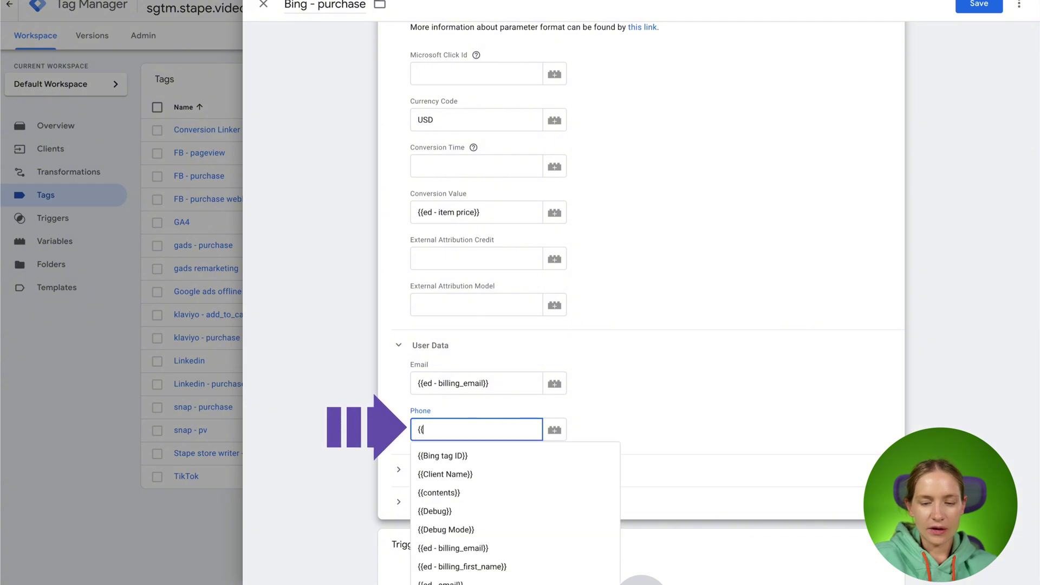
{"action": "type", "text": "ed"}
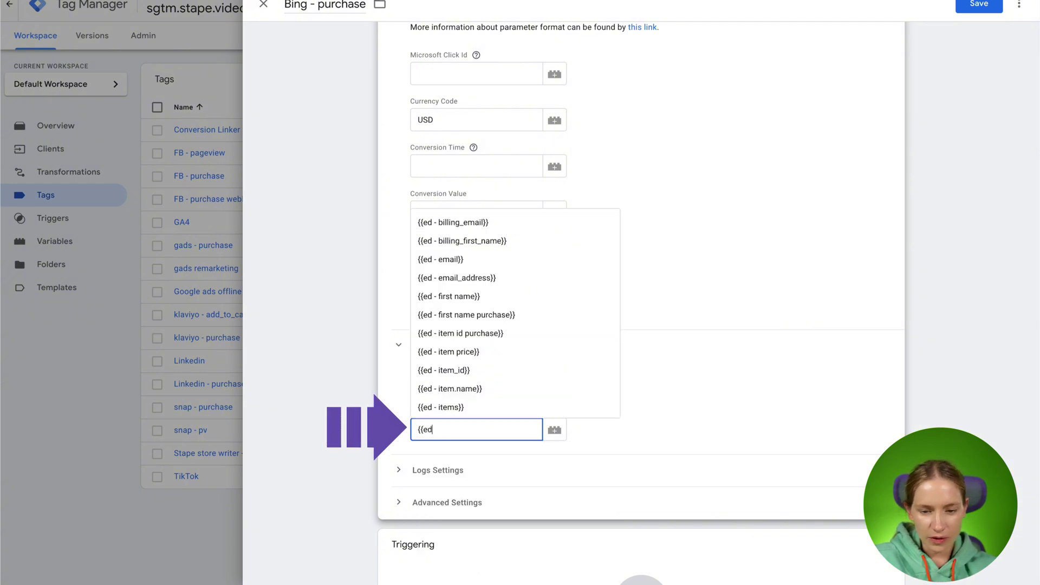
{"action": "scroll", "coordinate": [495, 365], "scroll_direction": "down", "scroll_amount": 2}
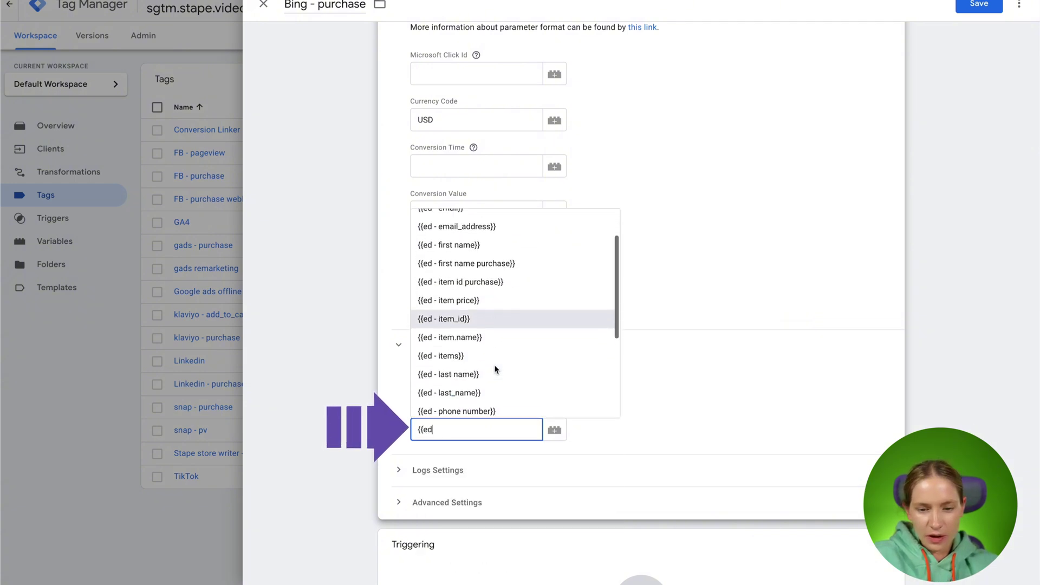
{"action": "left_click", "coordinate": [476, 396]}
Step: Add the DC - purchase custom event as the firing trigger of the Bing - purchase tag
{"action": "scroll", "coordinate": [491, 358], "scroll_direction": "down", "scroll_amount": 3}
{"action": "left_click", "coordinate": [545, 399]}
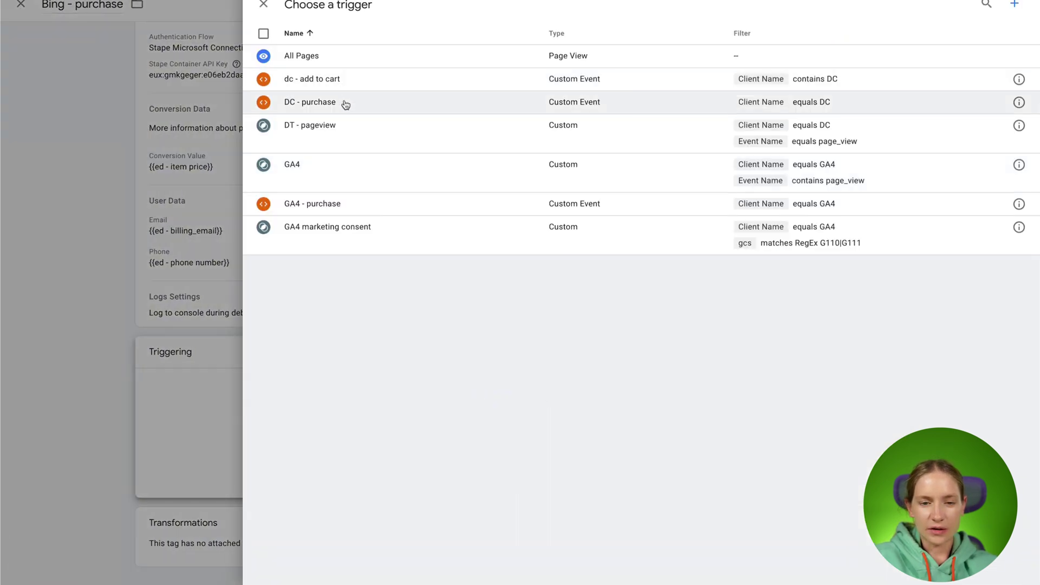
{"action": "left_click", "coordinate": [345, 104]}
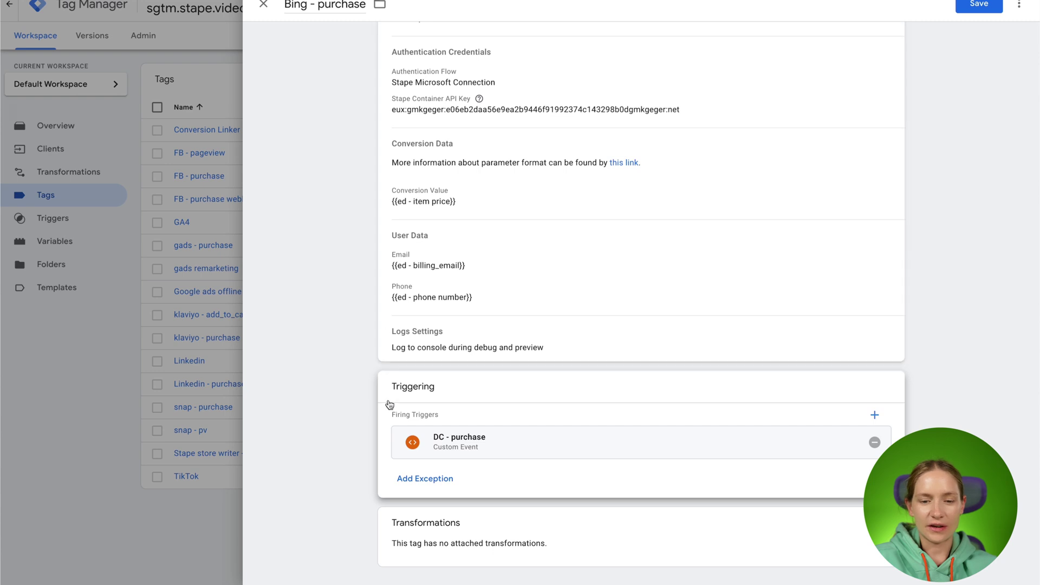
Step: Check the Stape article for the account parameter, and copy the aid value from the Microsoft Advertising URL into the tag's Customer Account Id
{"action": "scroll", "coordinate": [492, 448], "scroll_direction": "up", "scroll_amount": 3}
{"action": "left_click", "coordinate": [492, 440]}
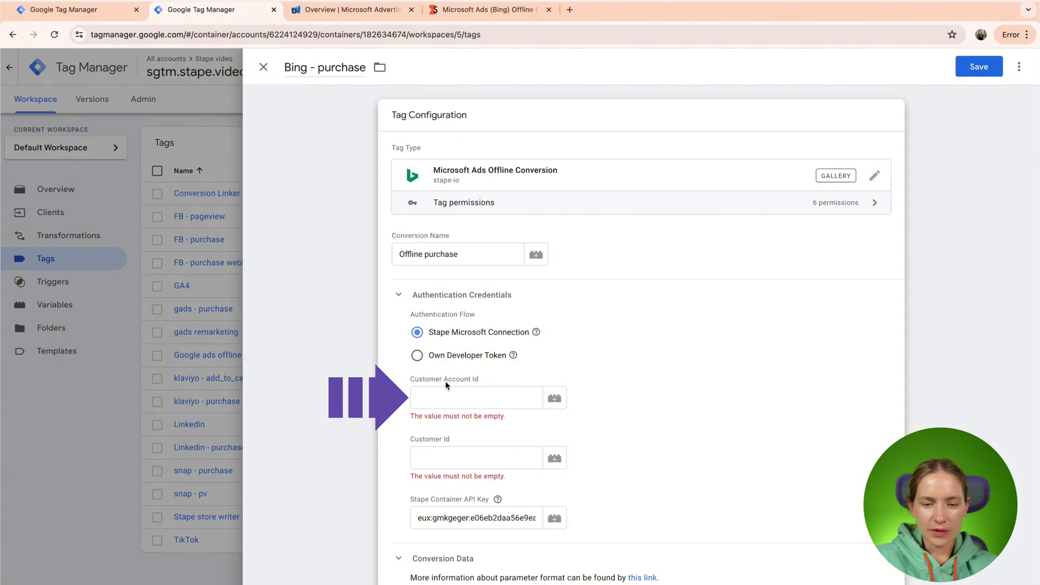
{"action": "left_click", "coordinate": [473, 11]}
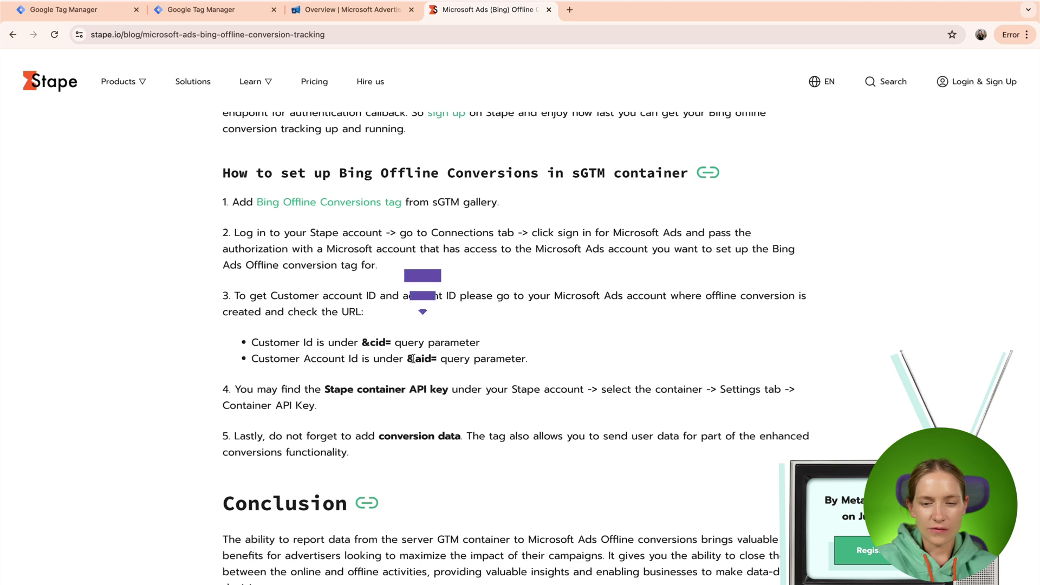
{"action": "left_click_drag", "start_coordinate": [414, 359], "coordinate": [429, 359]}
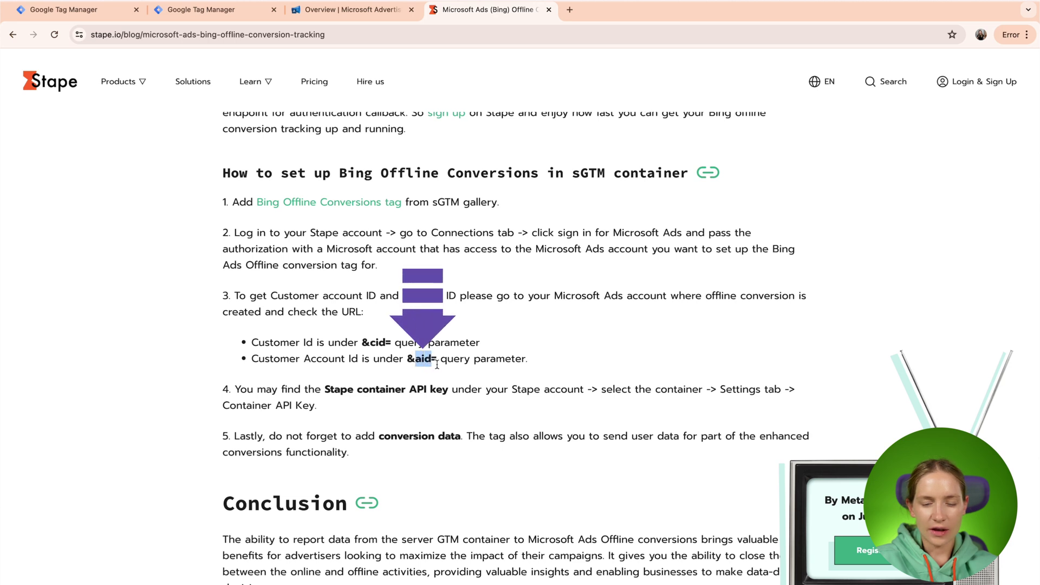
{"action": "left_click", "coordinate": [350, 13]}
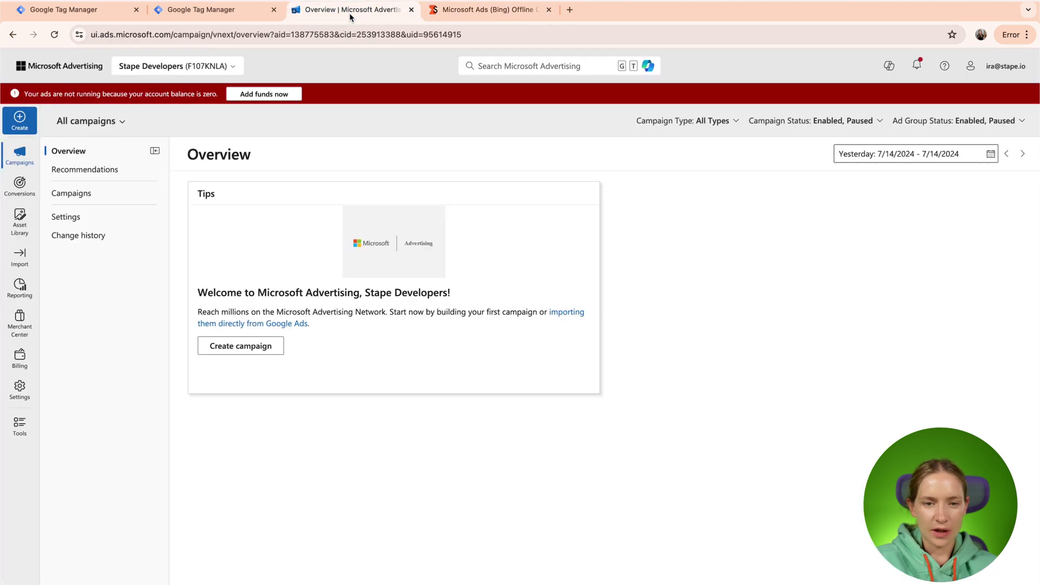
{"action": "left_click", "coordinate": [311, 36]}
{"action": "double_click", "coordinate": [310, 36]}
{"action": "key", "text": "super+c"}
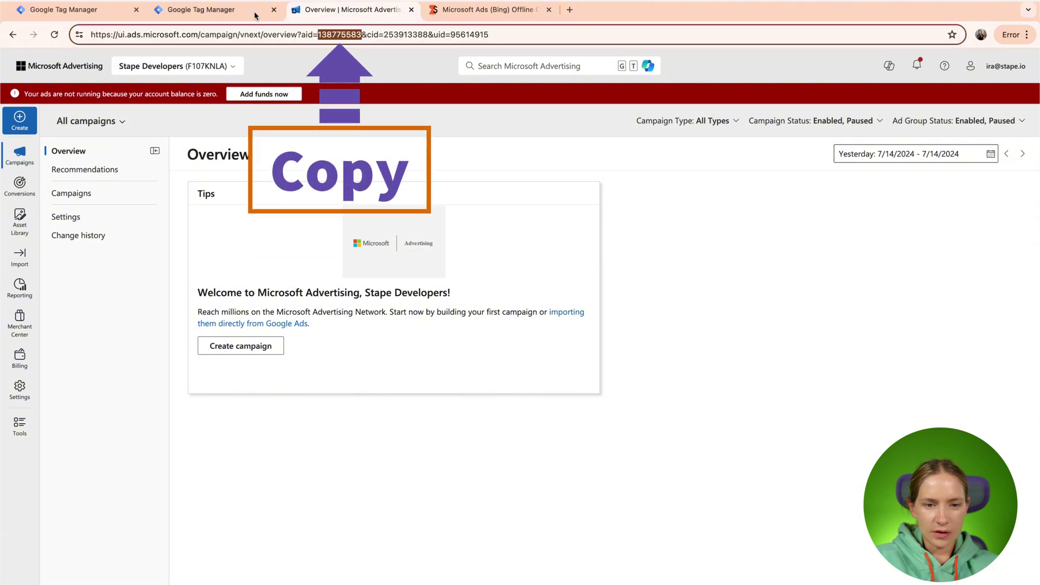
{"action": "left_click", "coordinate": [220, 9]}
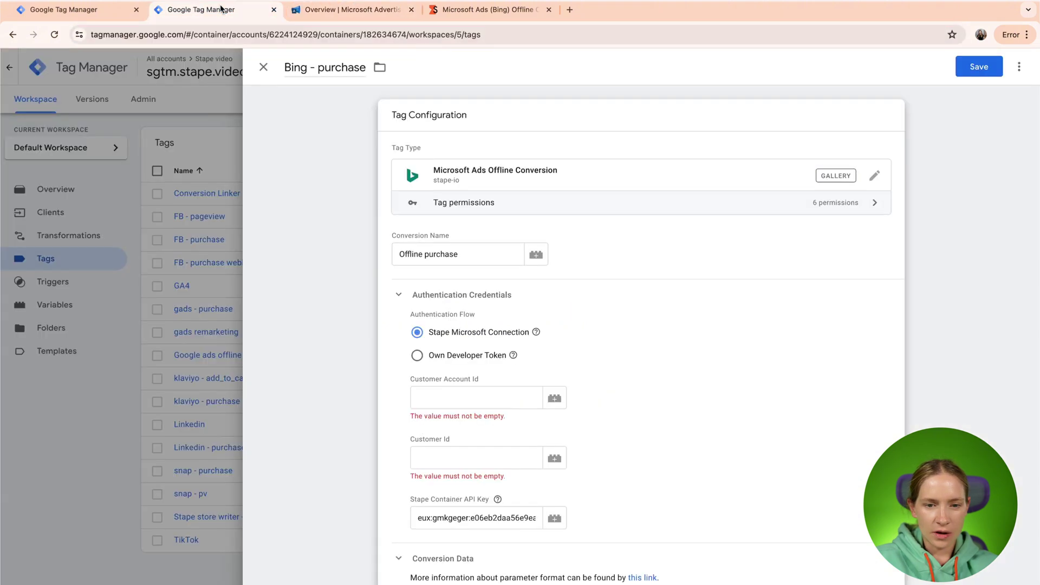
{"action": "left_click", "coordinate": [483, 404]}
{"action": "key", "text": "super+v"}
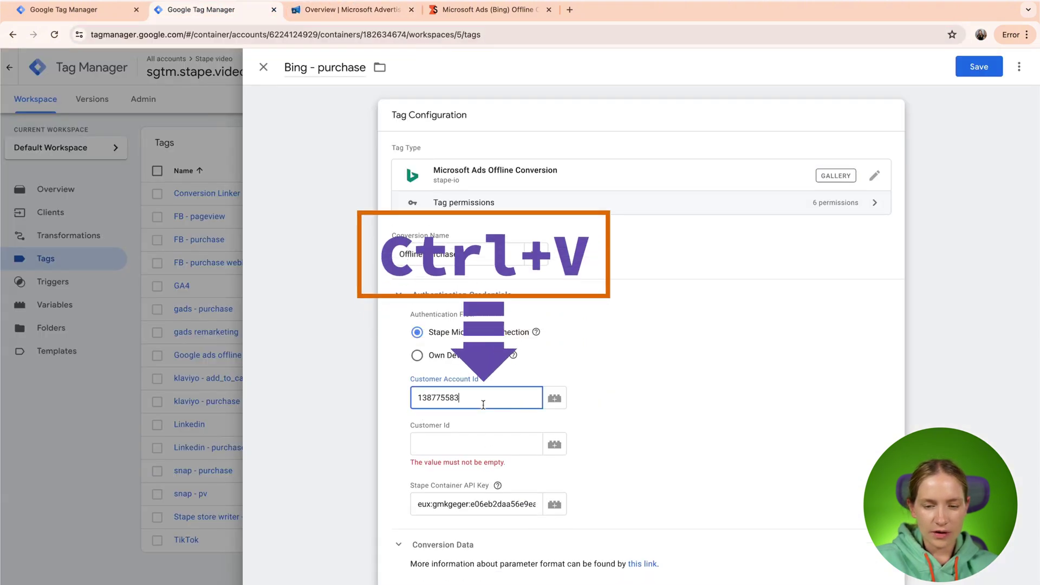
Step: Copy the cid value from the Microsoft Advertising URL into the tag's Customer Id in Tag Manager and save the tag
{"action": "left_click", "coordinate": [469, 16]}
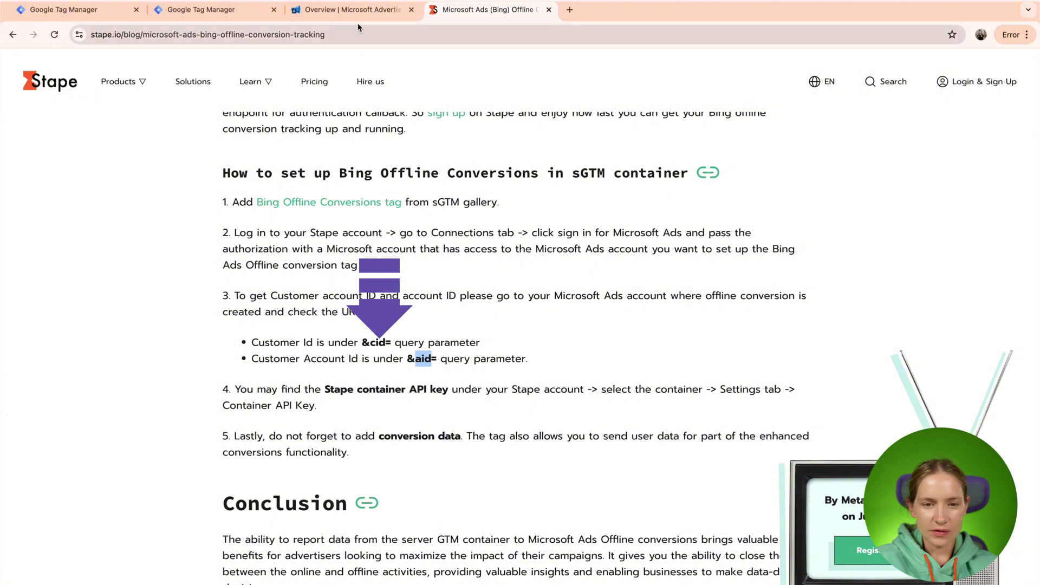
{"action": "left_click", "coordinate": [393, 11]}
{"action": "key", "text": "ctrl+c"}
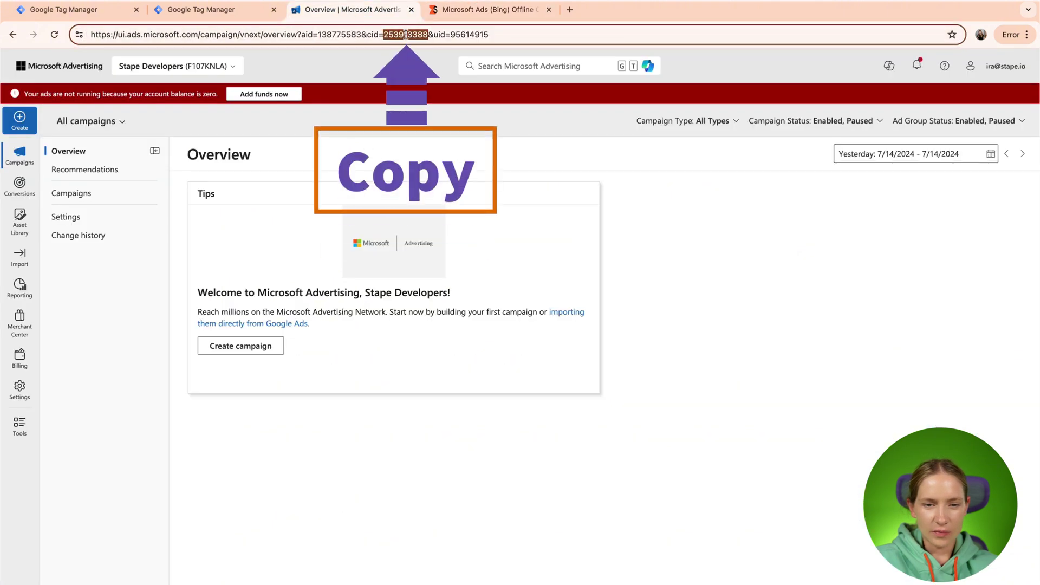
{"action": "left_click", "coordinate": [201, 9]}
{"action": "key", "text": "ctrl+v"}
{"action": "left_click", "coordinate": [450, 444]}
{"action": "key", "text": "ctrl+v"}
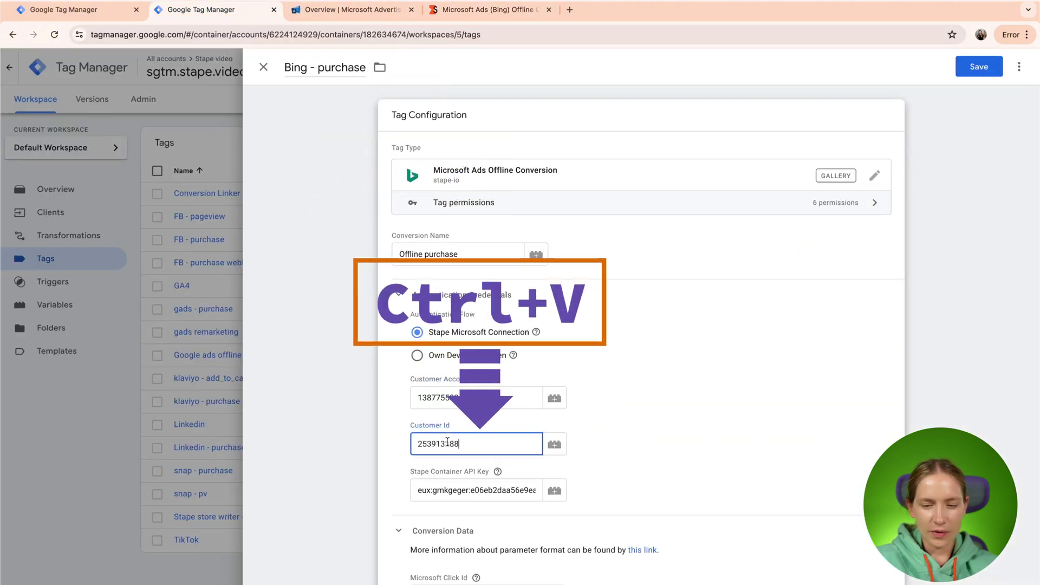
{"action": "left_click", "coordinate": [983, 67]}
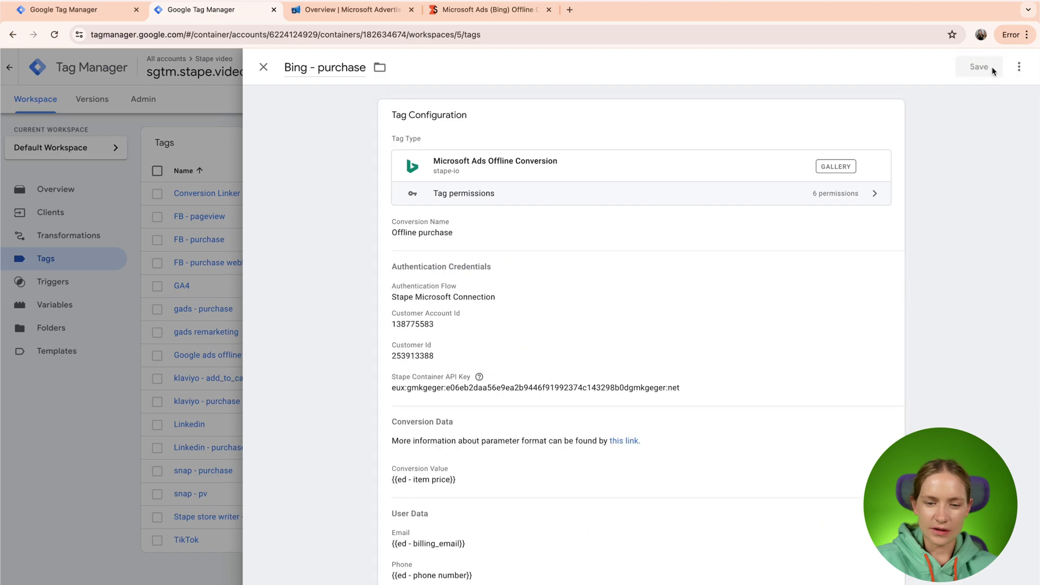
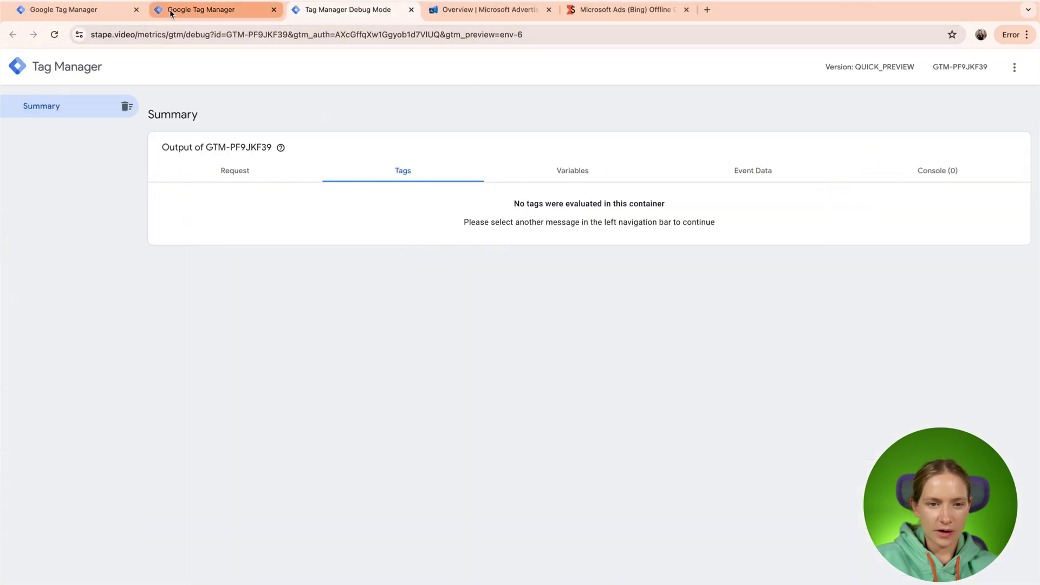
{"action": "left_click", "coordinate": [66, 10]}
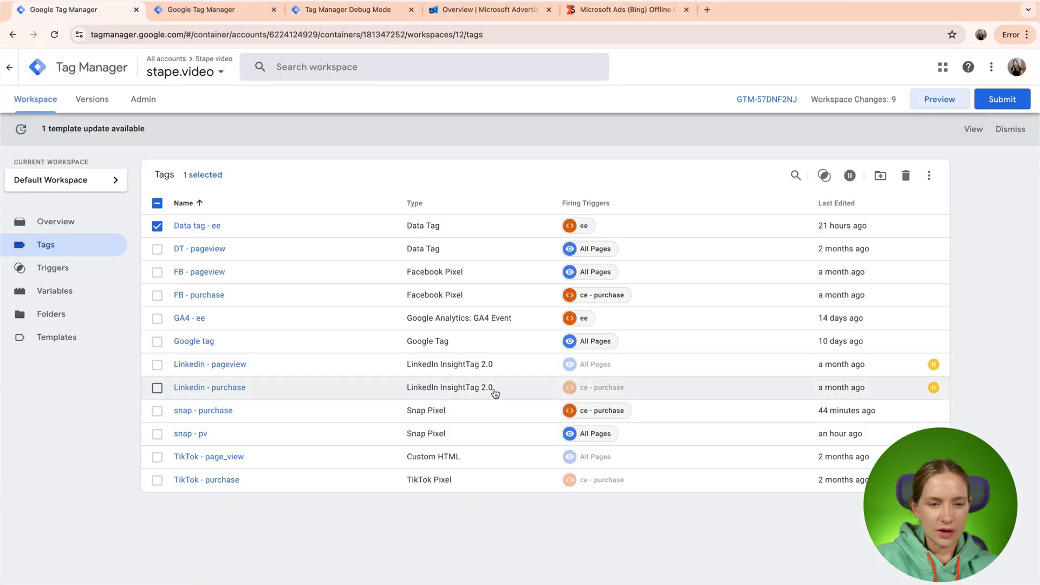
{"action": "left_click", "coordinate": [927, 100]}
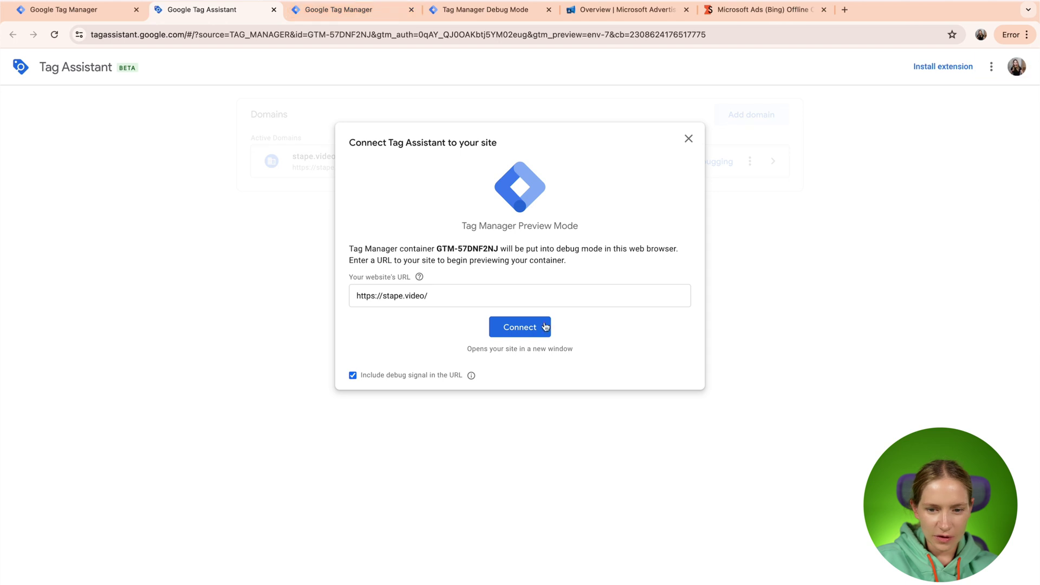
{"action": "left_click", "coordinate": [532, 327]}
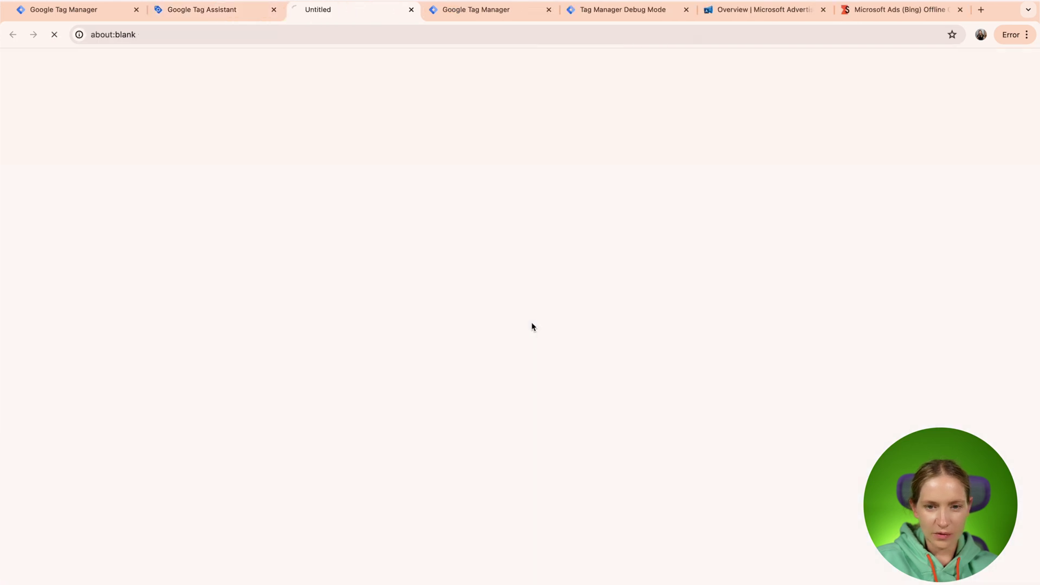
Step: Add the Business product to the demo shop's cart and complete a test order through checkout
{"action": "left_click", "coordinate": [311, 495]}
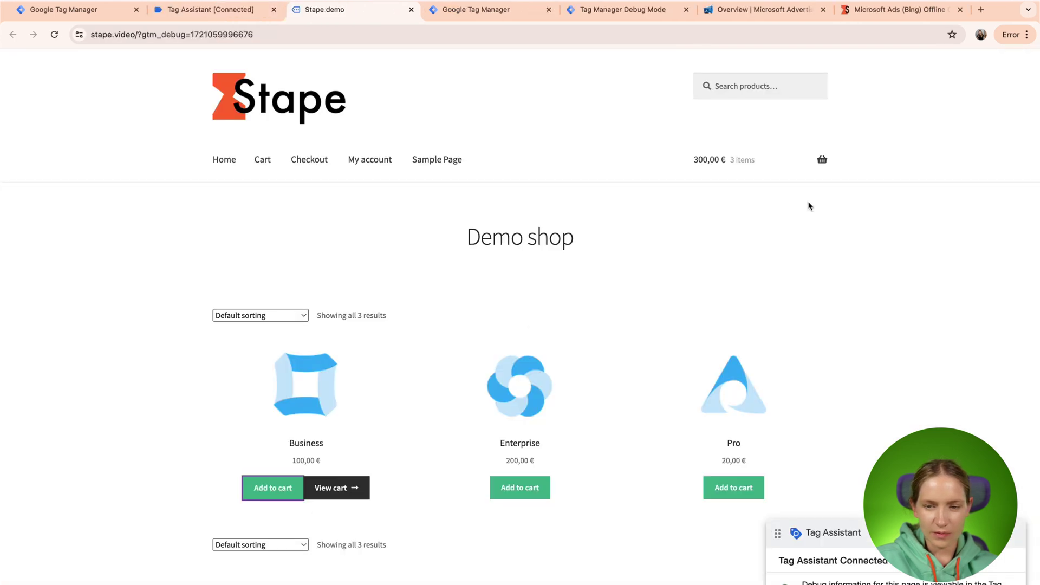
{"action": "mouse_move", "coordinate": [807, 163]}
{"action": "left_click", "coordinate": [748, 301]}
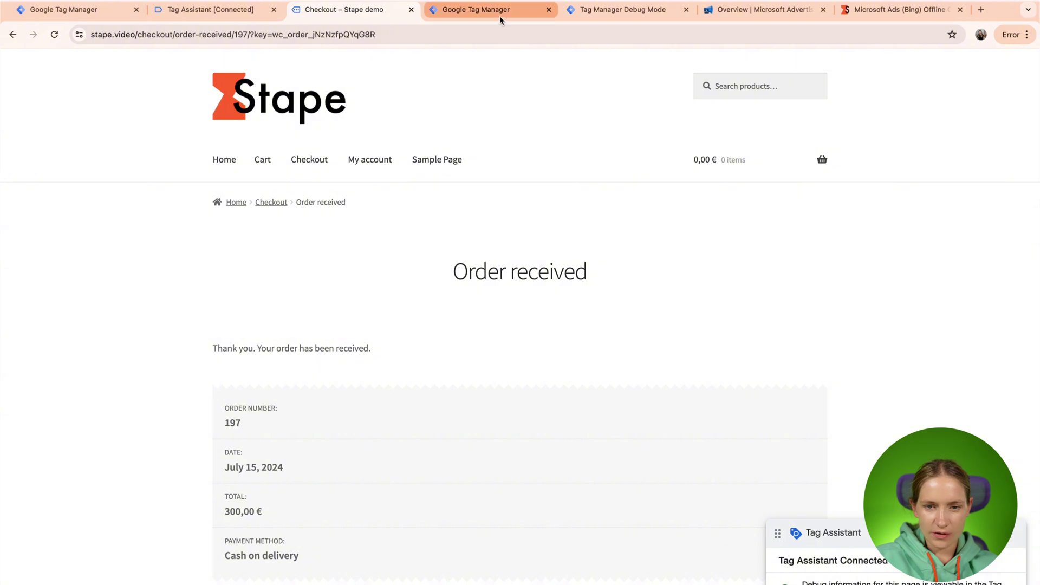
Step: Switch to the server container's debug mode and open the Bing - purchase tag under the purchase_stape data request
{"action": "left_click", "coordinate": [500, 15]}
{"action": "left_click", "coordinate": [611, 16]}
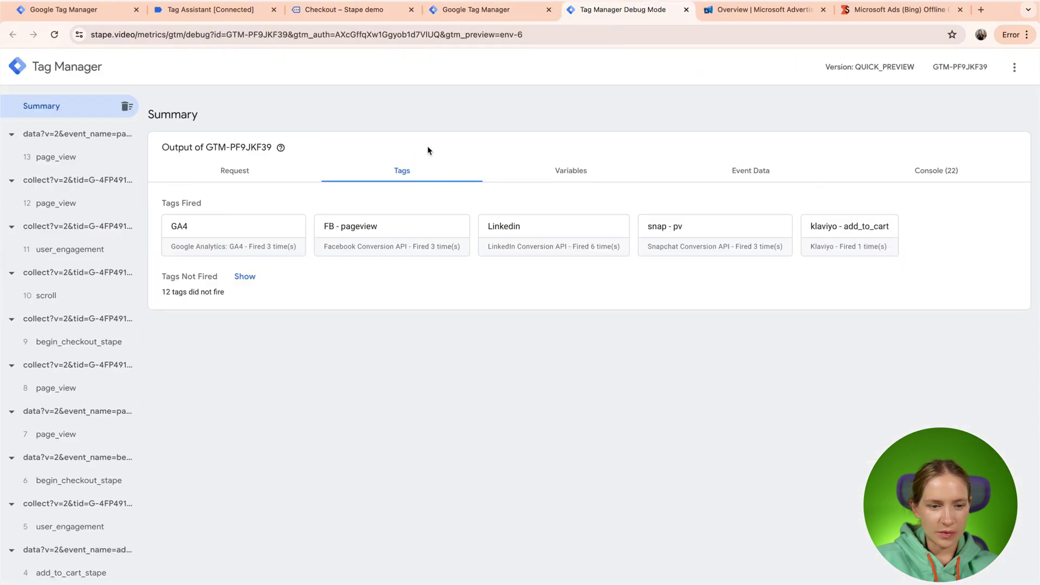
{"action": "left_click", "coordinate": [74, 295]}
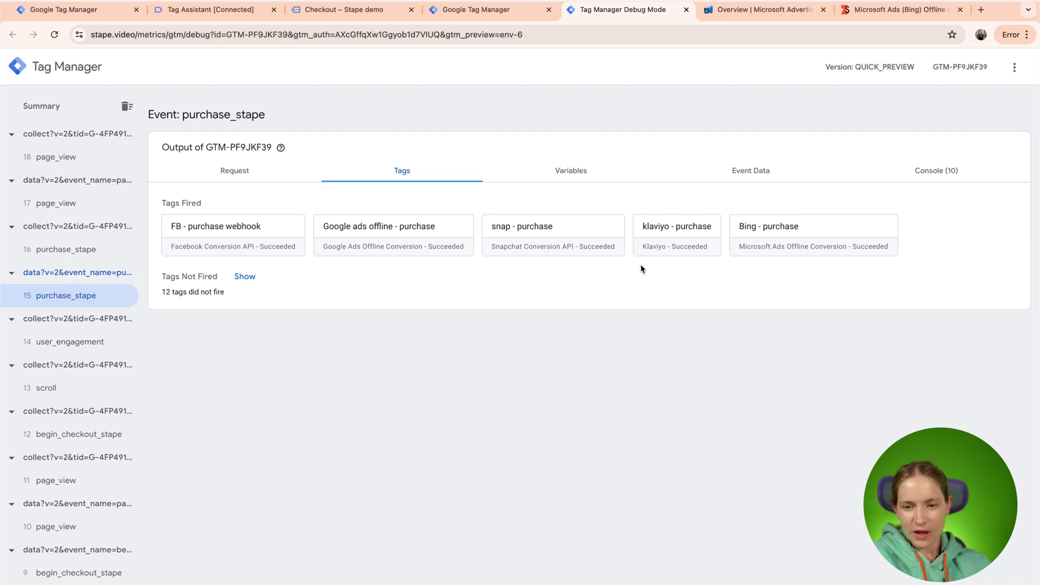
{"action": "left_click", "coordinate": [789, 243]}
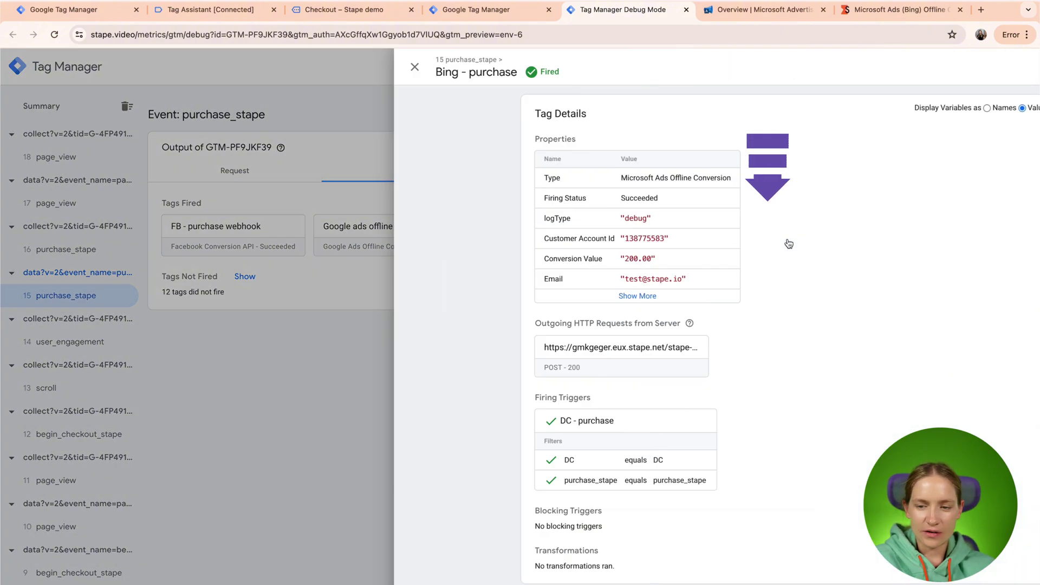
Step: Expand all properties of the Bing - purchase tag and review their values, the outgoing request and the firing trigger
{"action": "left_click", "coordinate": [484, 296]}
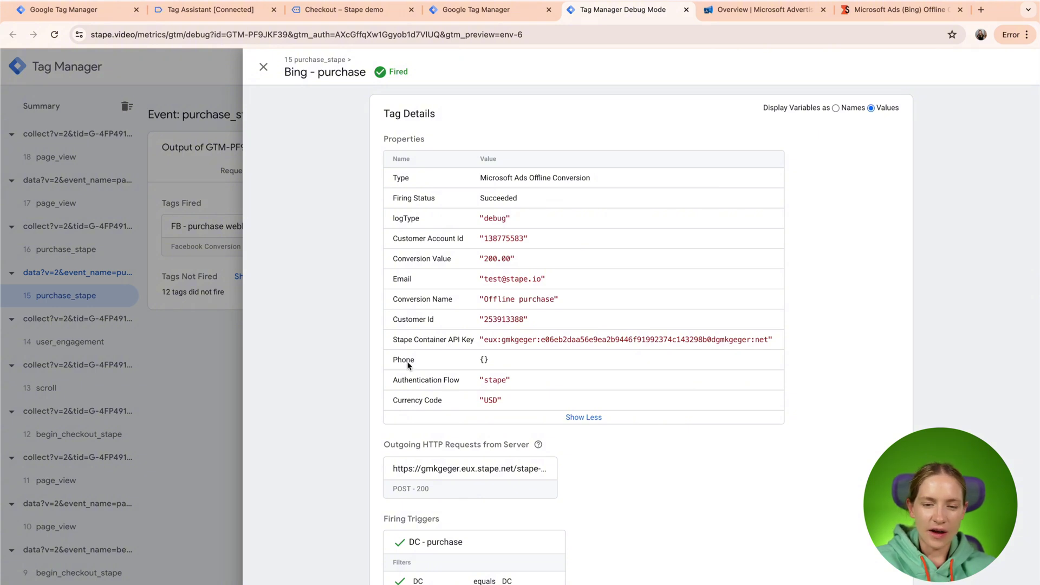
{"action": "scroll", "coordinate": [499, 443], "scroll_direction": "down", "scroll_amount": 3}
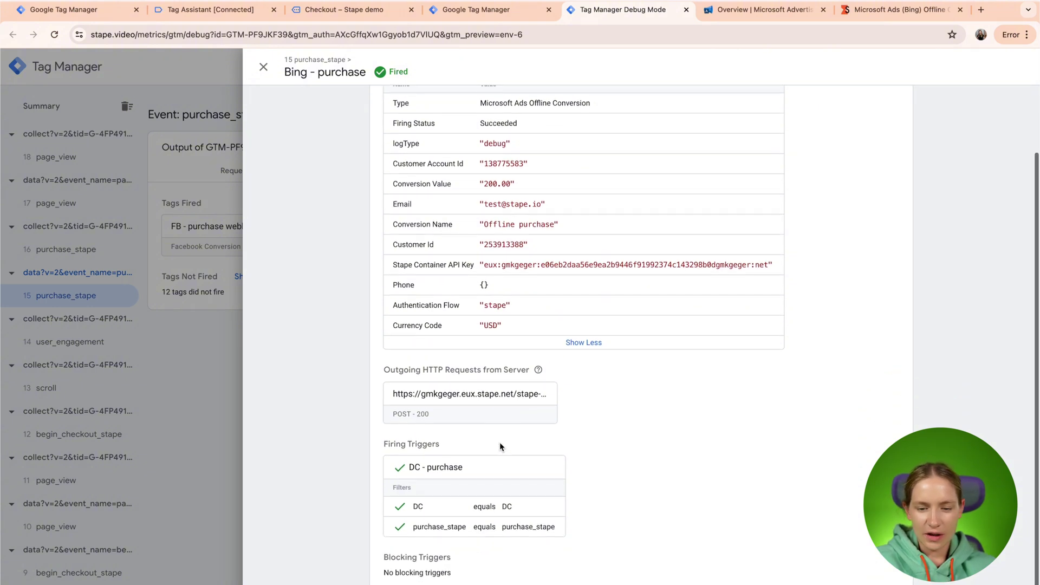
{"action": "scroll", "coordinate": [444, 293], "scroll_direction": "up", "scroll_amount": 2}
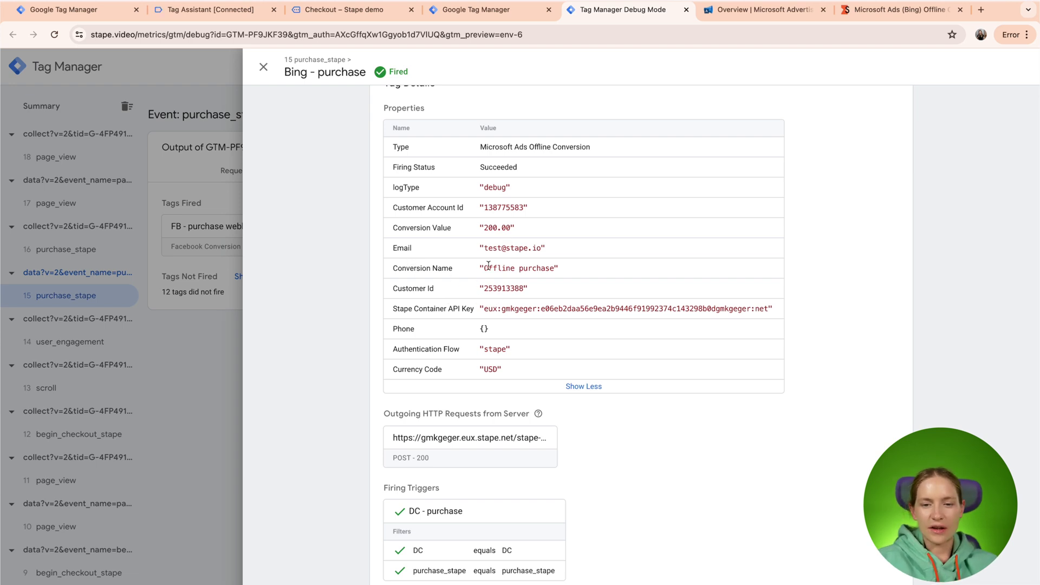
{"action": "scroll", "coordinate": [489, 281], "scroll_direction": "down", "scroll_amount": 2}
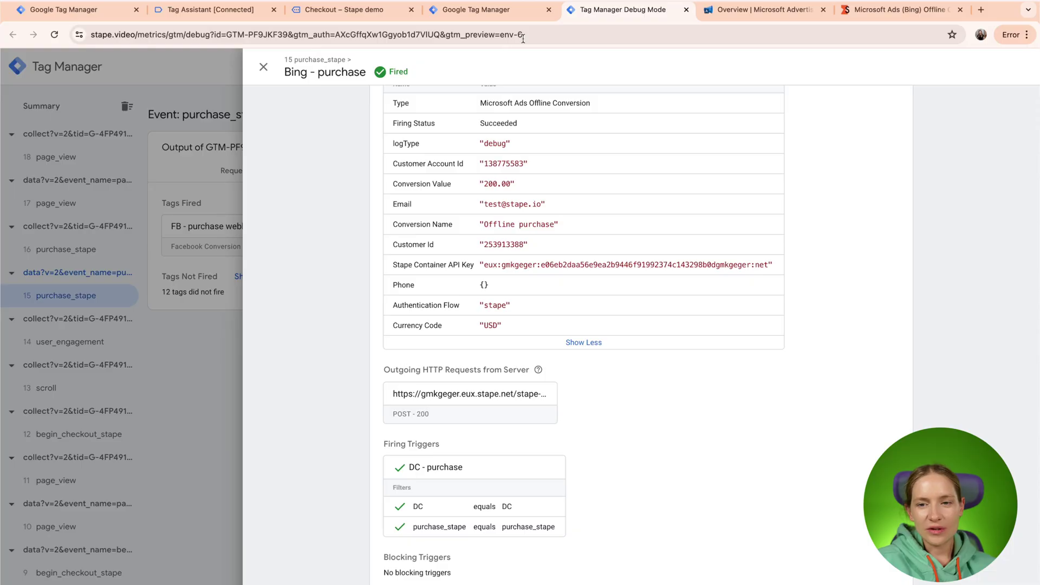
Step: Switch to Microsoft Advertising and open the account's conversion goals
{"action": "left_click", "coordinate": [769, 18]}
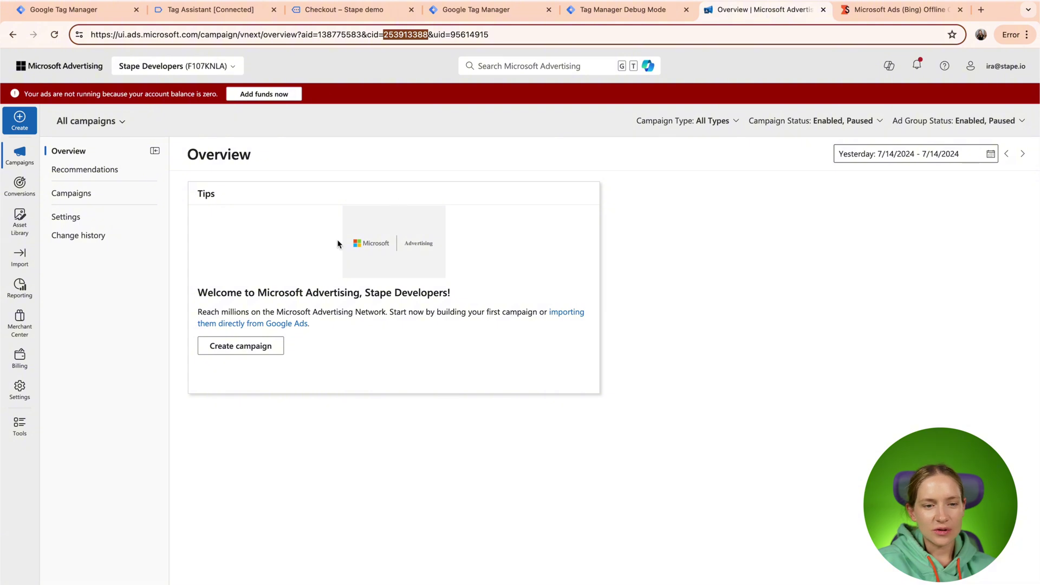
{"action": "mouse_move", "coordinate": [20, 185]}
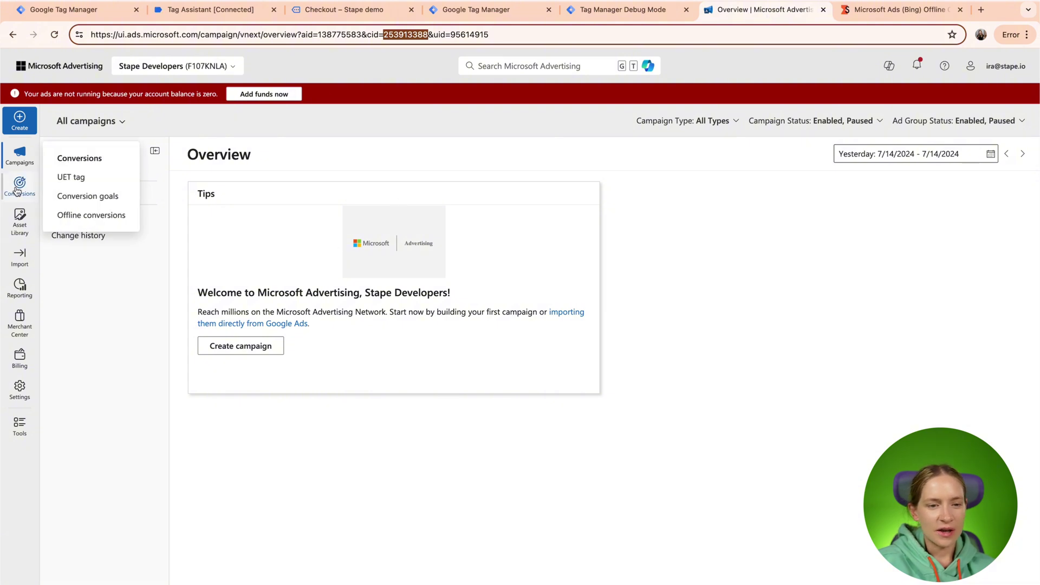
{"action": "left_click", "coordinate": [81, 159]}
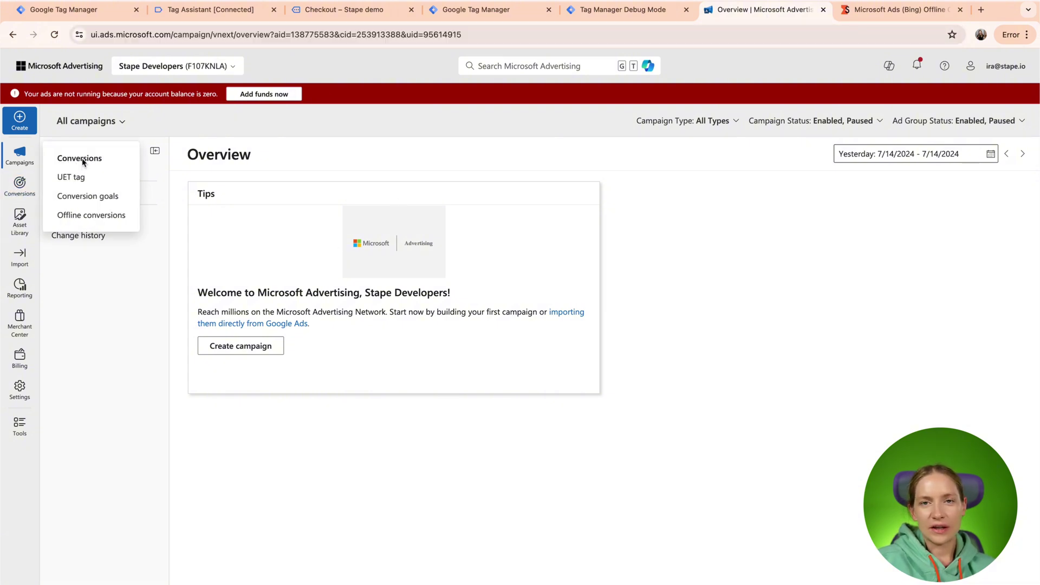
{"action": "left_click", "coordinate": [103, 197]}
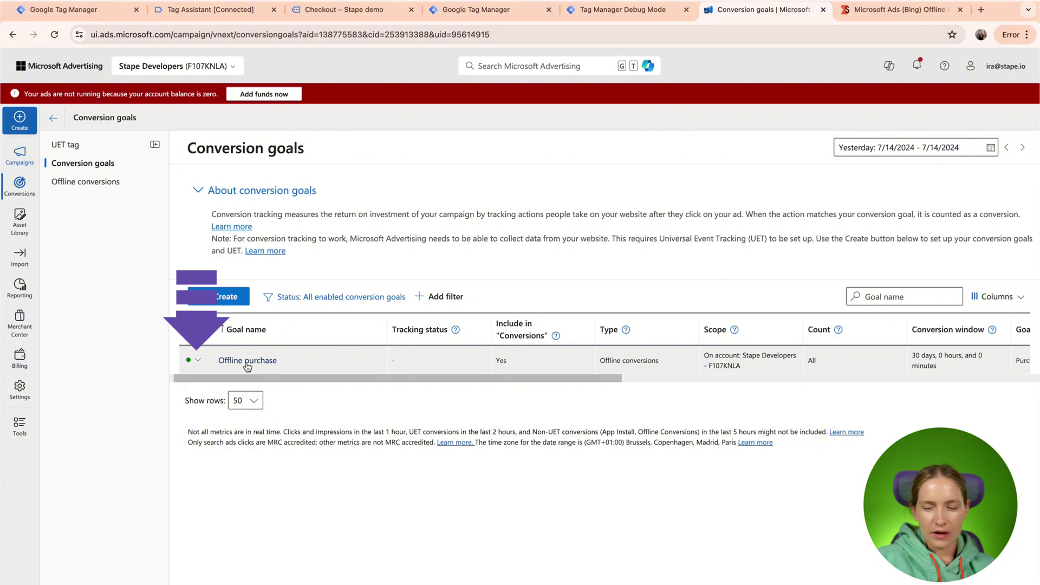
Step: Examine the Offline purchase goal's settings and conversion metrics across the table's columns, returning to its name
{"action": "scroll", "coordinate": [247, 367], "scroll_direction": "right", "scroll_amount": 3}
{"action": "scroll", "coordinate": [246, 366], "scroll_direction": "right", "scroll_amount": 5}
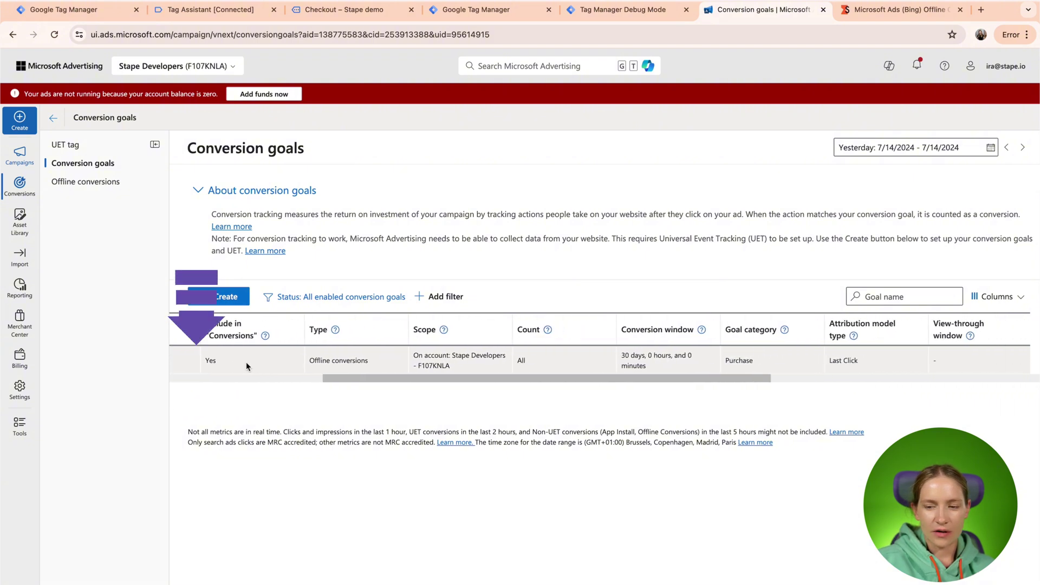
{"action": "scroll", "coordinate": [246, 362], "scroll_direction": "right", "scroll_amount": 2}
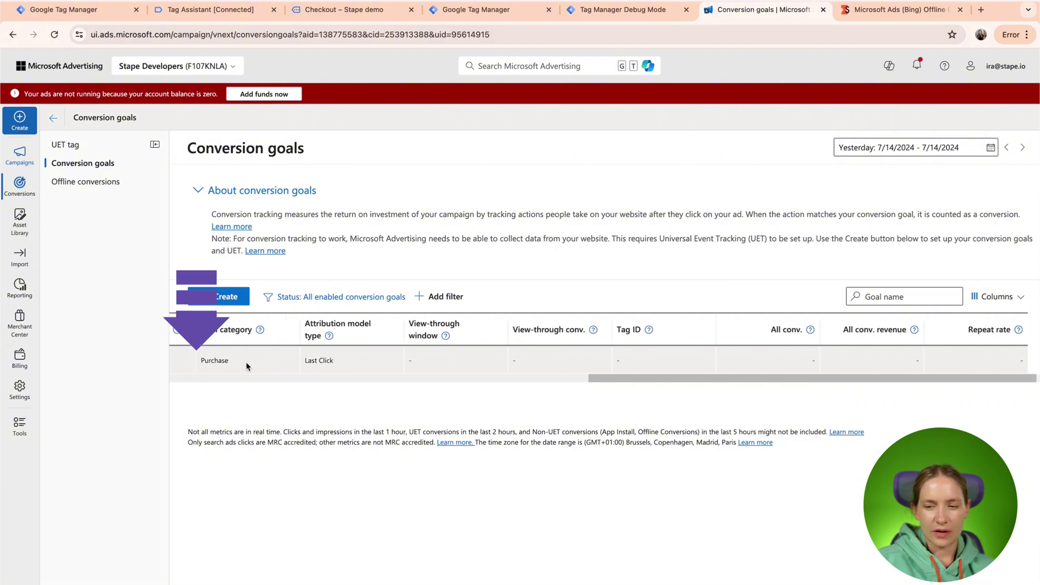
{"action": "scroll", "coordinate": [246, 362], "scroll_direction": "left", "scroll_amount": 8}
{"action": "scroll", "coordinate": [191, 367], "scroll_direction": "left", "scroll_amount": 4}
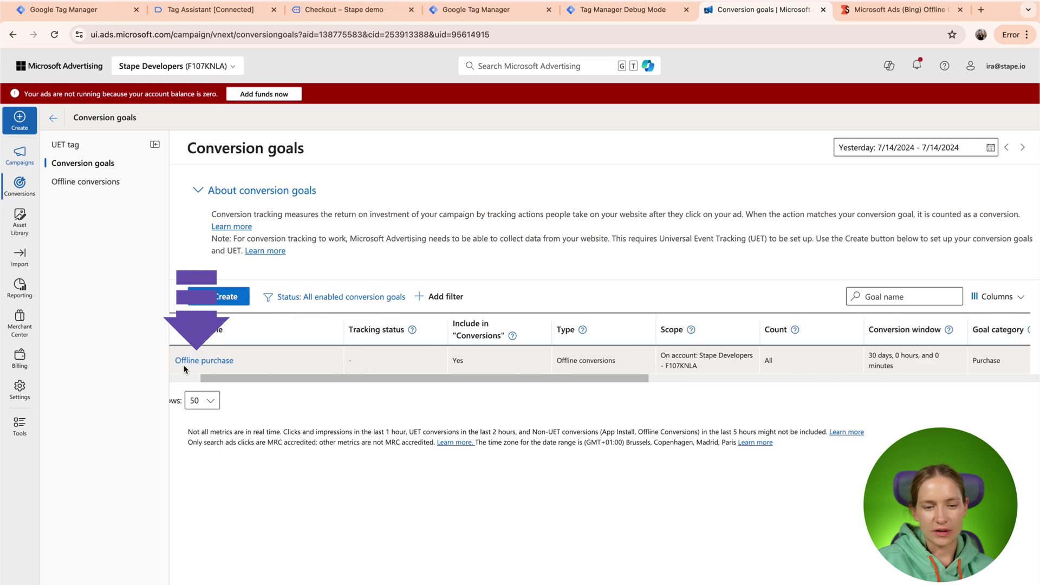